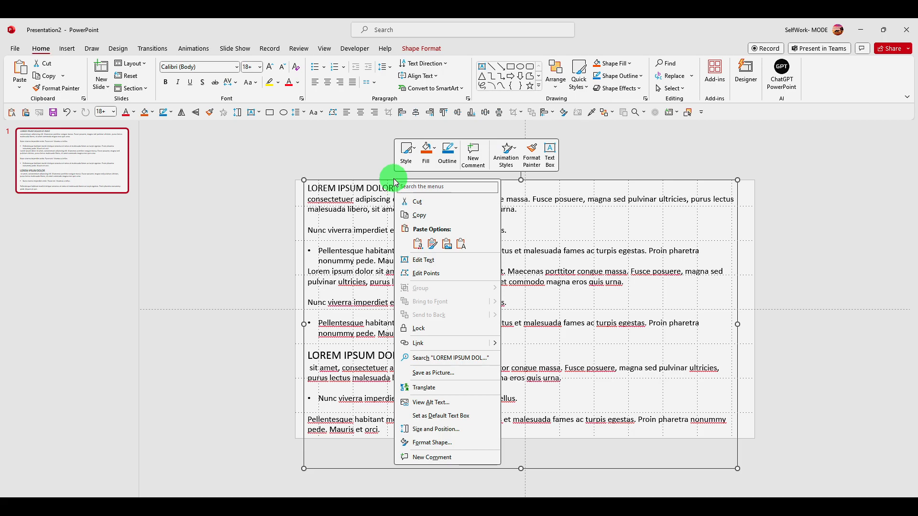
# - Convert all the text box's content into a Basic Block List SmartArt graphic
pyautogui.click(368, 199)
pyautogui.hotkey('ctrl', 'a')
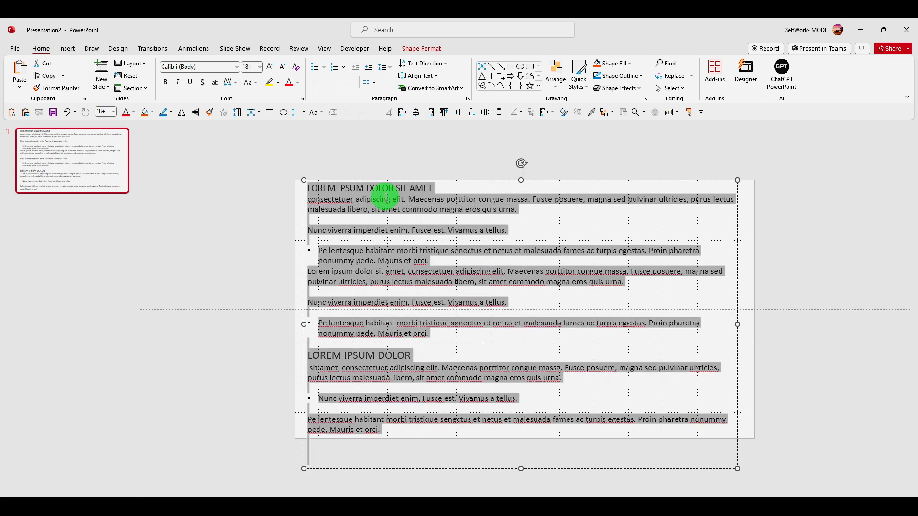
pyautogui.rightClick(387, 202)
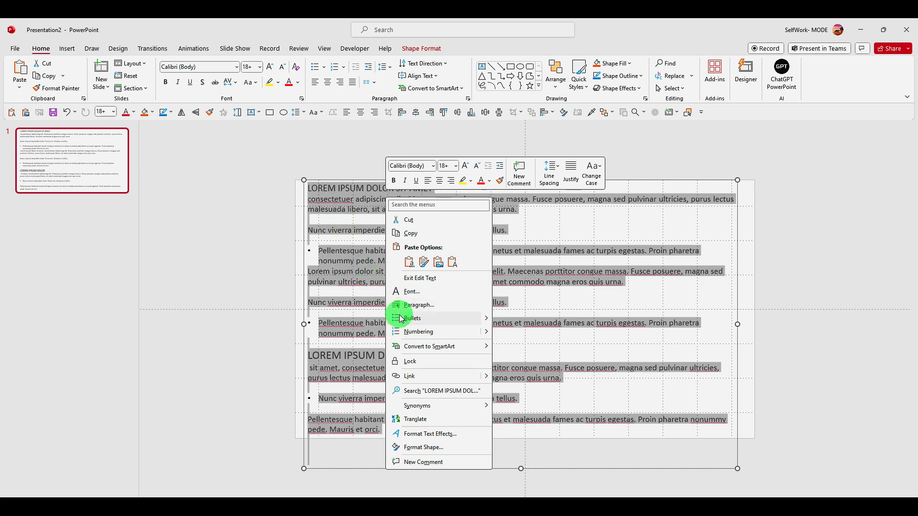
pyautogui.moveTo(443, 355)
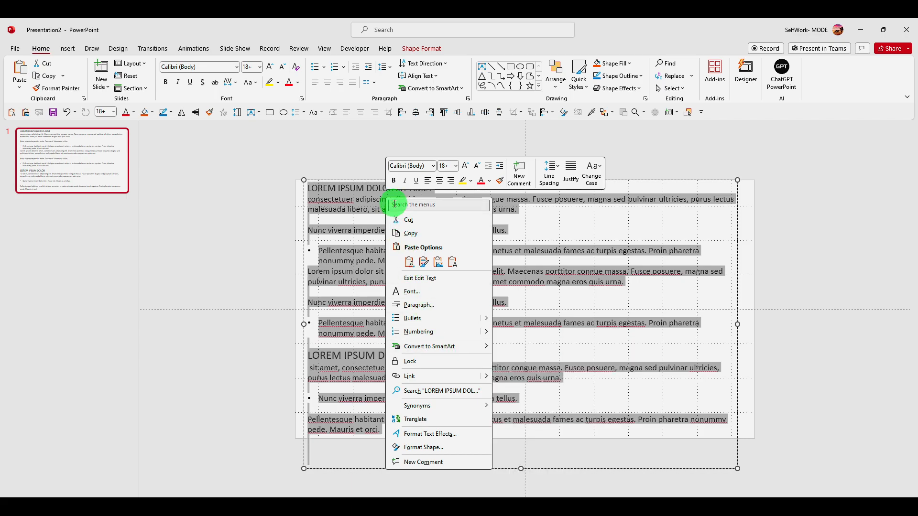
pyautogui.moveTo(467, 347)
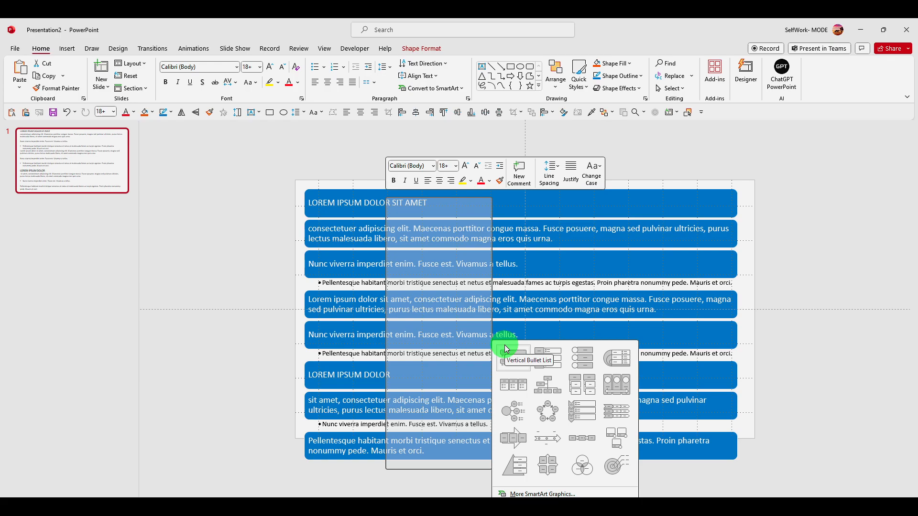
pyautogui.click(537, 495)
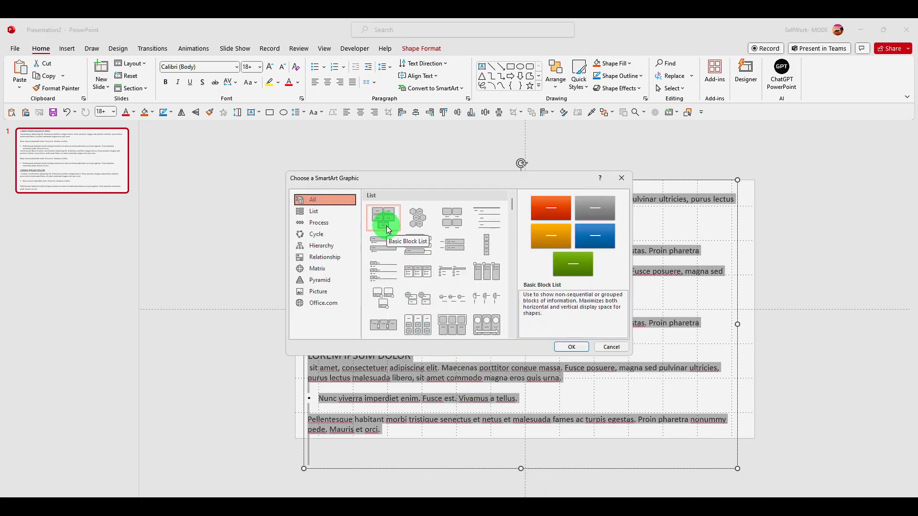
pyautogui.click(411, 221)
pyautogui.click(374, 222)
pyautogui.click(444, 221)
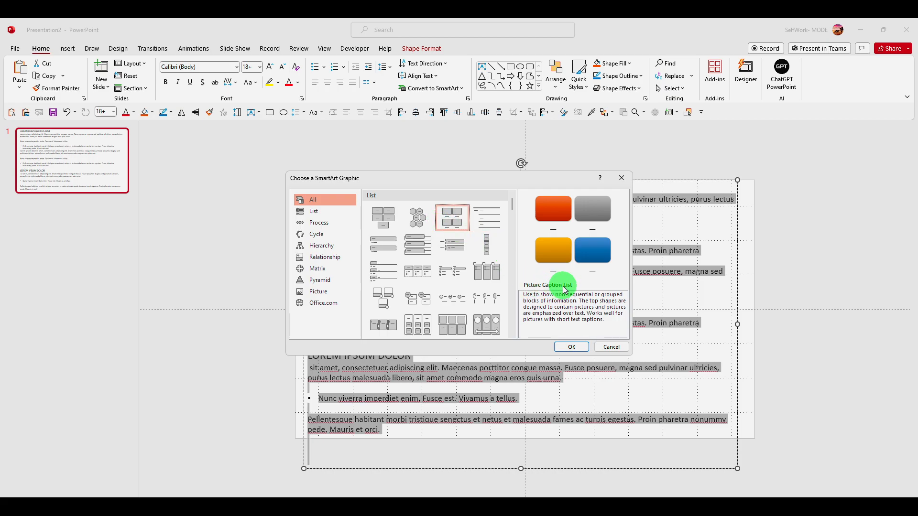
pyautogui.click(383, 218)
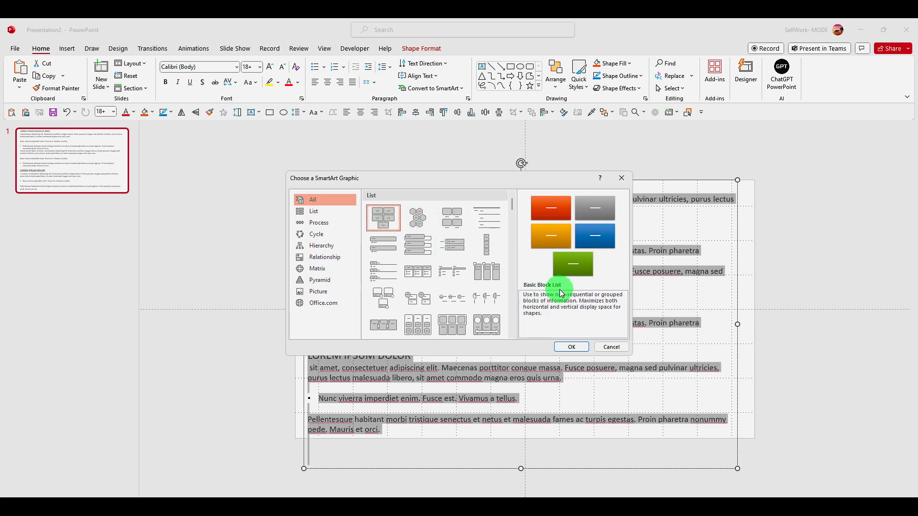
pyautogui.click(562, 347)
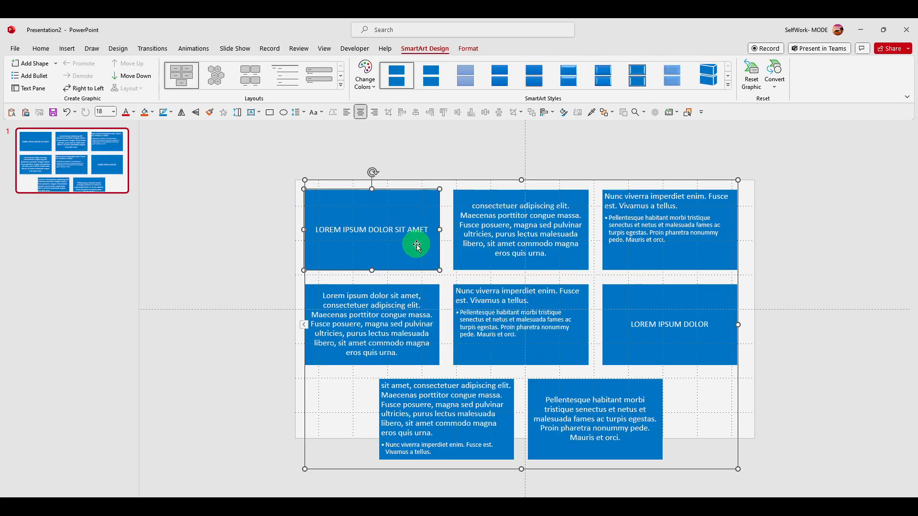
# - Delete the two heading boxes, LOREM IPSUM DOLOR SIT AMET and LOREM IPSUM DOLOR, from the SmartArt graphic
pyautogui.click(412, 307)
pyautogui.click(399, 227)
pyautogui.press('BackSpace')
pyautogui.moveTo(410, 190); pyautogui.dragTo(241, 214)
pyautogui.press('Delete')
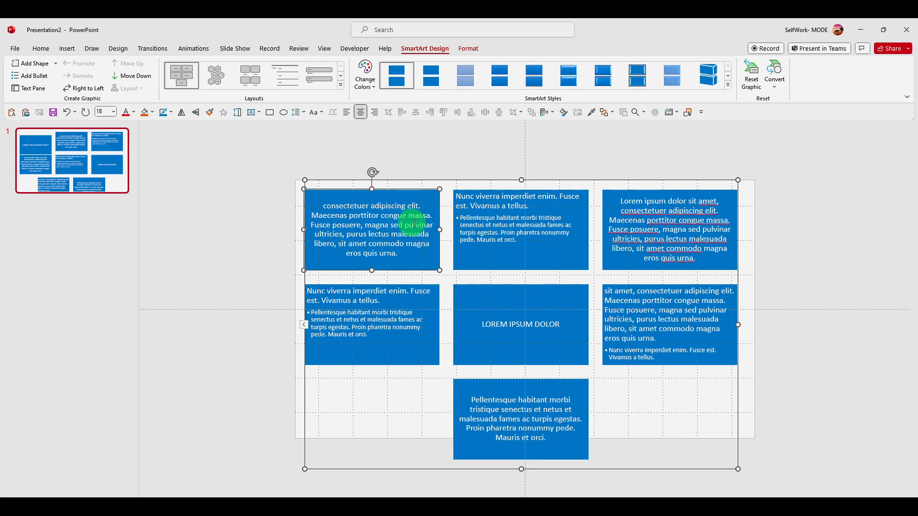
pyautogui.click(548, 302)
pyautogui.press('Delete')
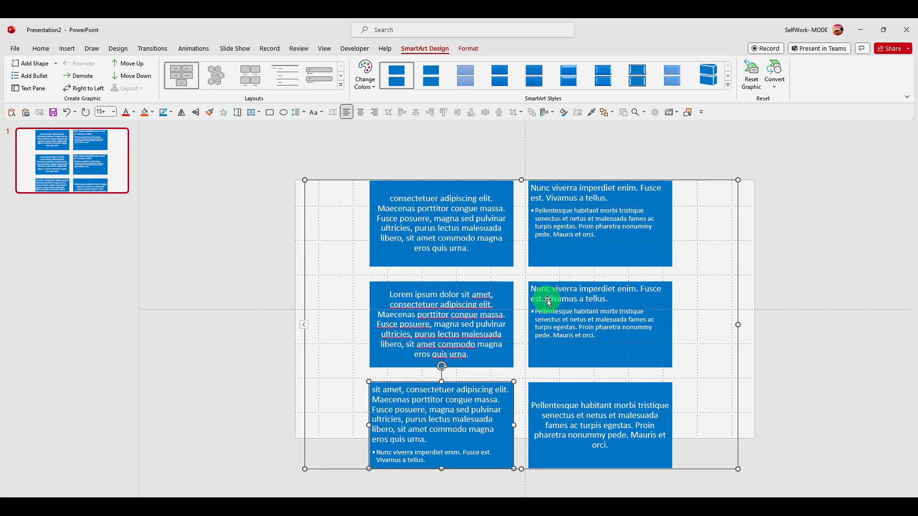
pyautogui.rightClick(568, 378)
pyautogui.click(537, 307)
pyautogui.rightClick(532, 289)
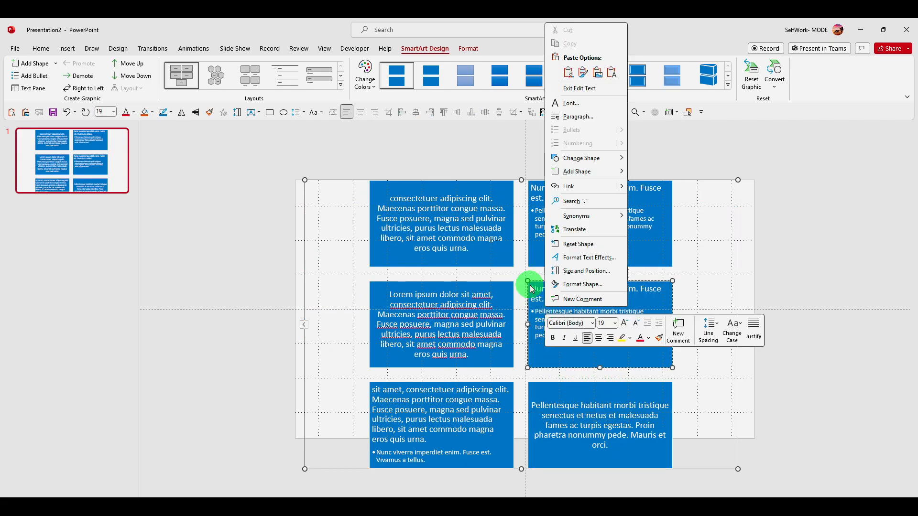
pyautogui.click(658, 286)
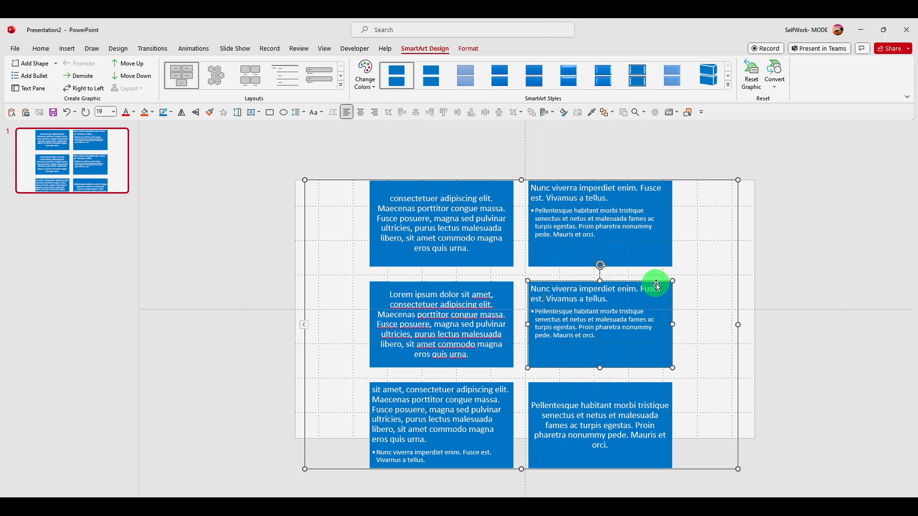
pyautogui.rightClick(658, 285)
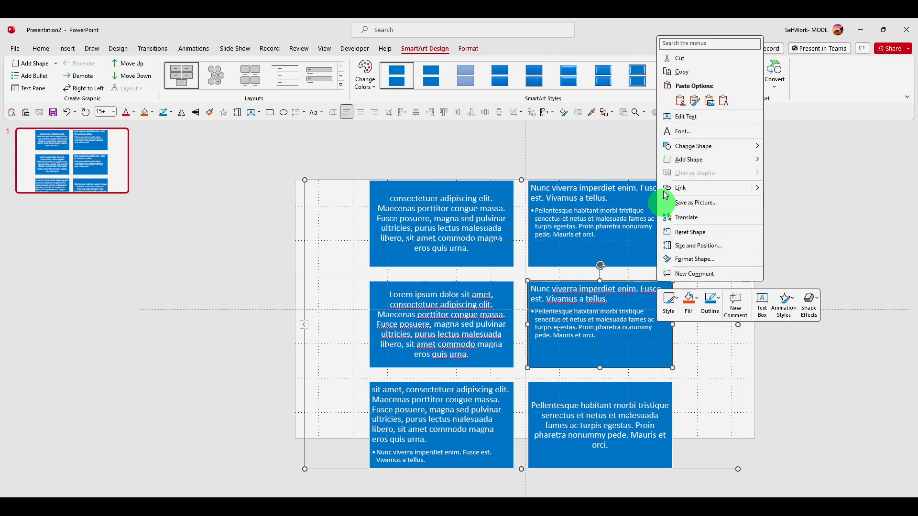
pyautogui.click(582, 295)
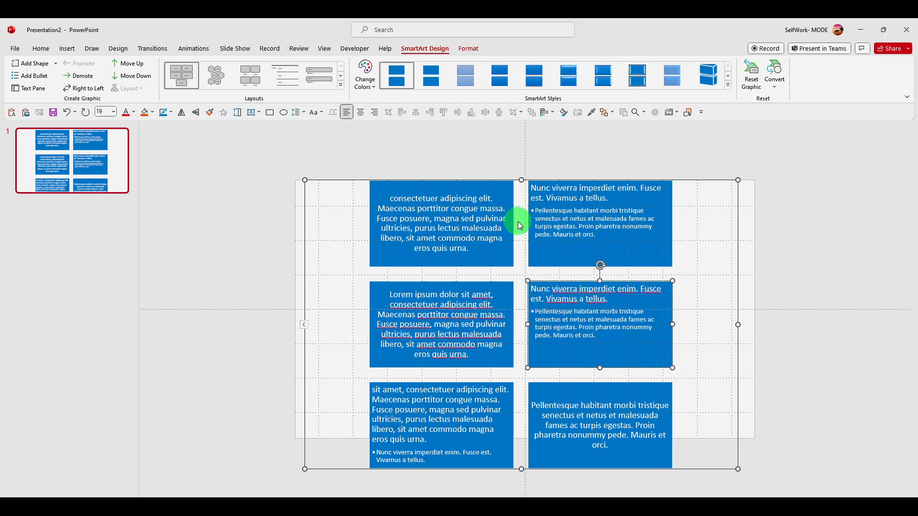
# - Resize the SmartArt graphic's frame so the six boxes arrange into three columns and two rows
pyautogui.click(304, 325)
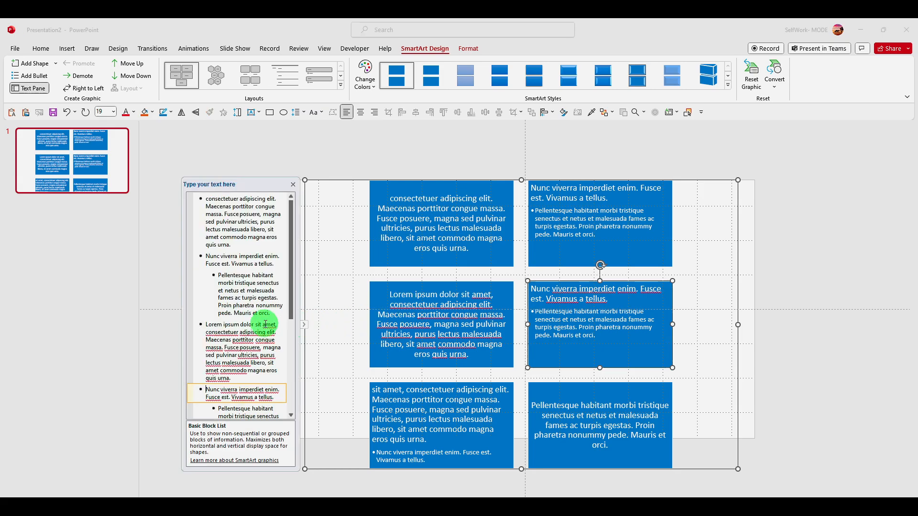
pyautogui.click(304, 324)
pyautogui.click(305, 182)
pyautogui.moveTo(305, 182); pyautogui.dragTo(302, 210)
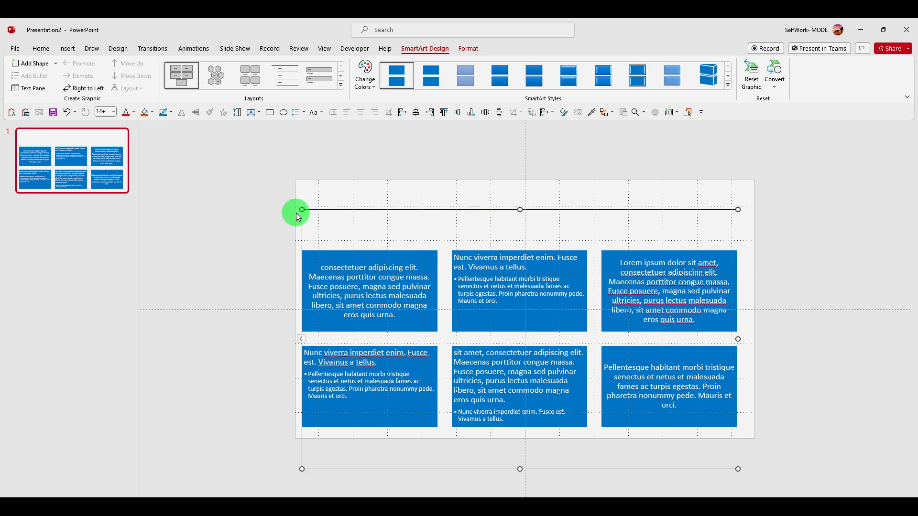
pyautogui.moveTo(301, 209)
pyautogui.mouseDown()
pyautogui.moveTo(188, 166)
pyautogui.moveTo(307, 199)
pyautogui.mouseUp()
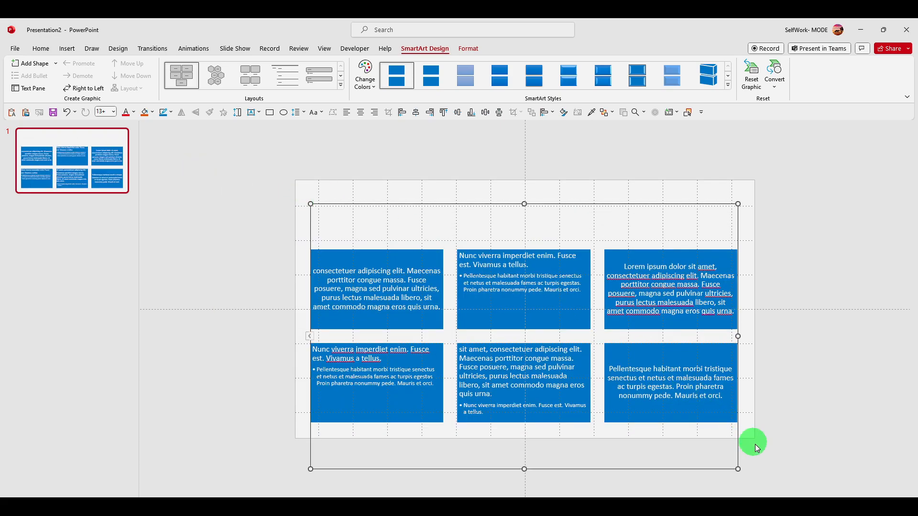
pyautogui.moveTo(540, 205); pyautogui.dragTo(550, 168)
pyautogui.click(547, 234)
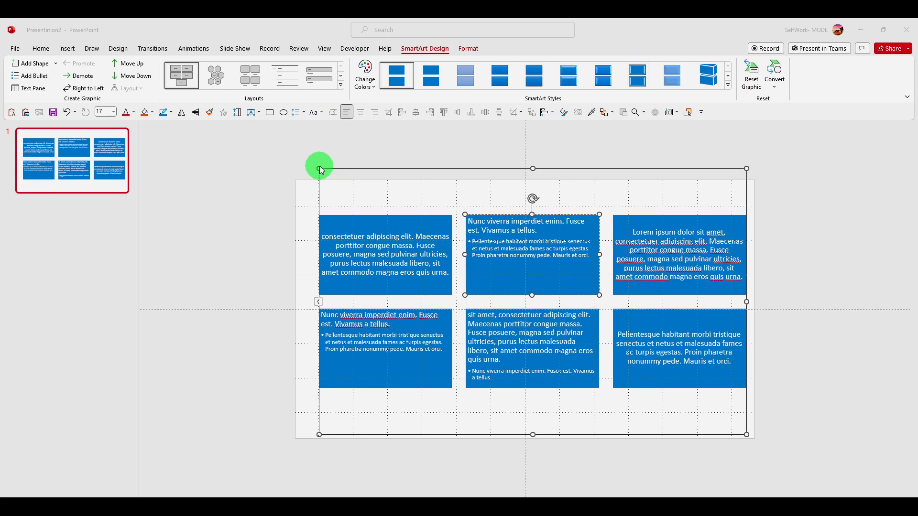
pyautogui.click(375, 236)
pyautogui.click(479, 242)
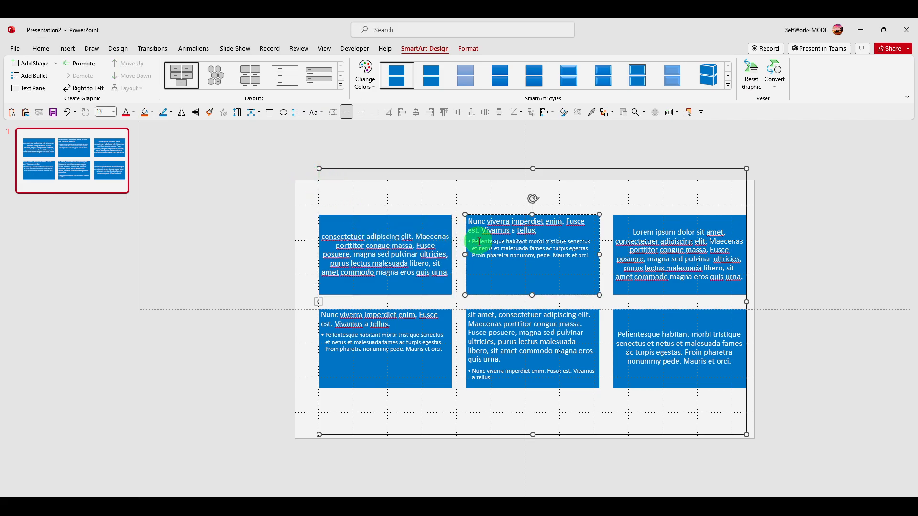
pyautogui.hotkey('ctrl', 'a')
pyautogui.click(427, 181)
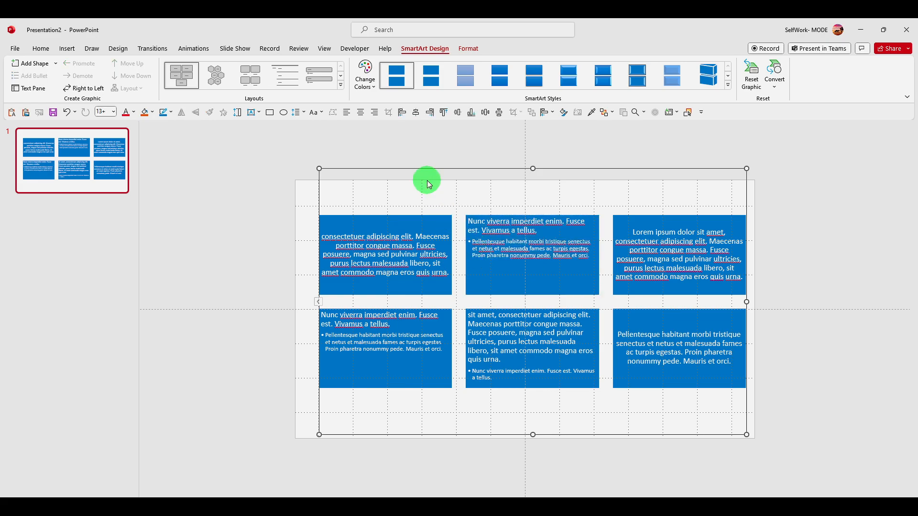
pyautogui.hotkey('ctrl', 'a')
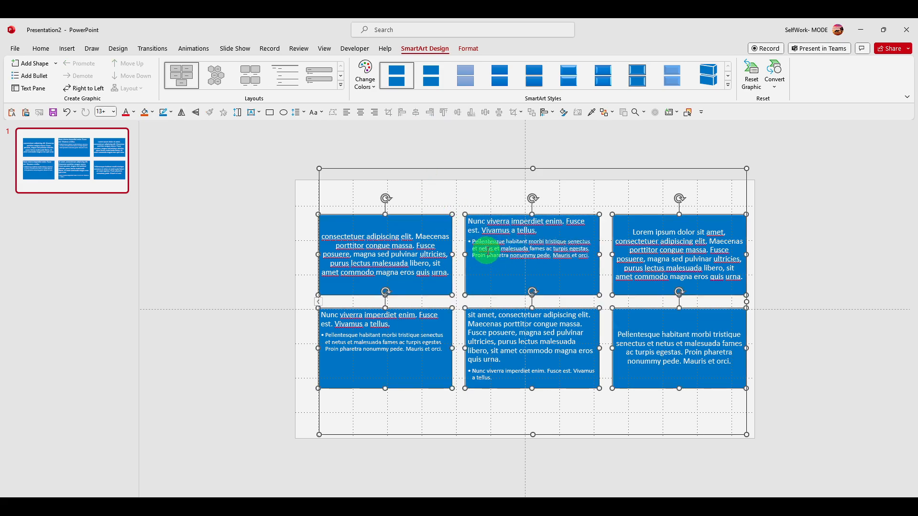
pyautogui.click(432, 199)
pyautogui.click(437, 220)
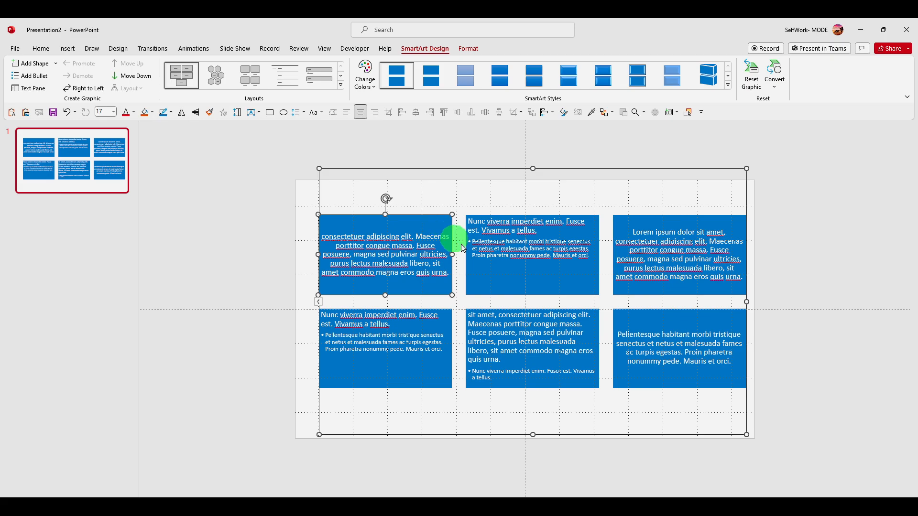
pyautogui.keyDown('ctrl'); pyautogui.click(592, 317); pyautogui.keyUp('ctrl')
pyautogui.keyDown('ctrl'); pyautogui.click(622, 312); pyautogui.keyUp('ctrl')
pyautogui.hotkey('ctrl', 'z')
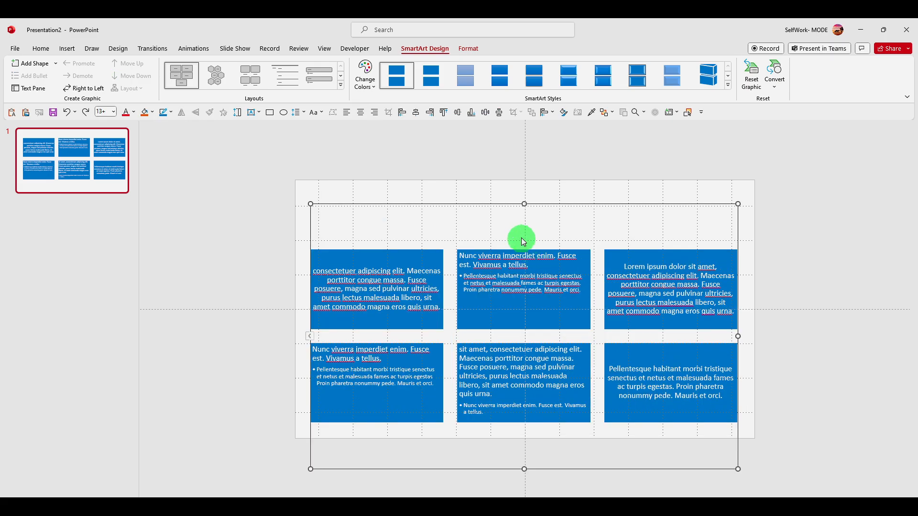
pyautogui.hotkey('ctrl', 'y')
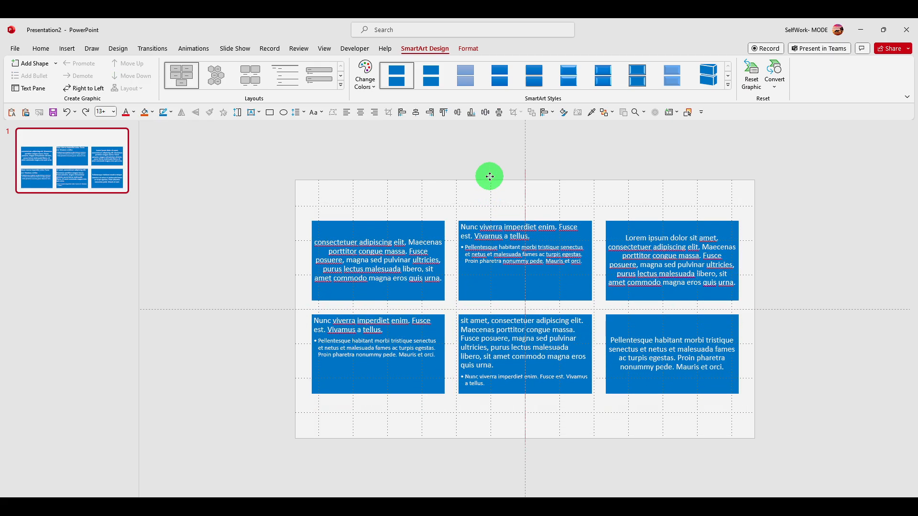
# - Fill all six SmartArt boxes with a darker blue theme colour
pyautogui.hotkey('ctrl', 'a')
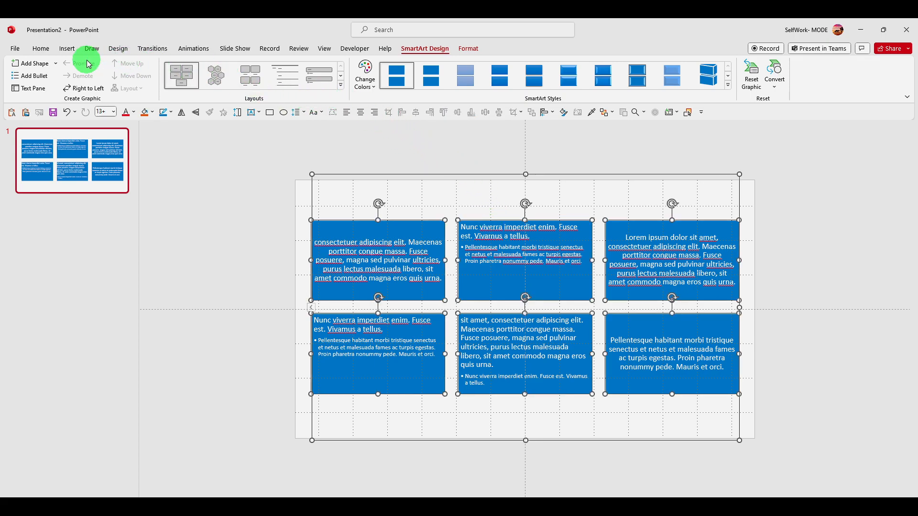
pyautogui.click(42, 49)
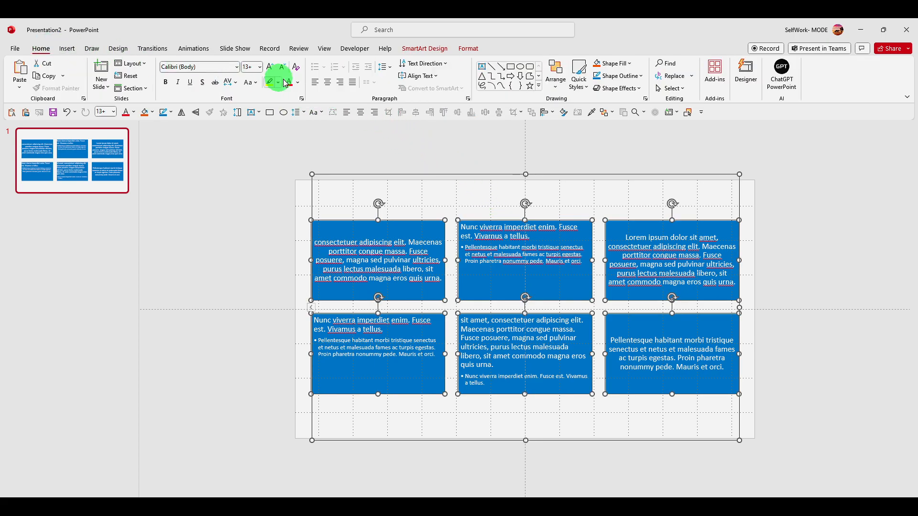
pyautogui.click(606, 69)
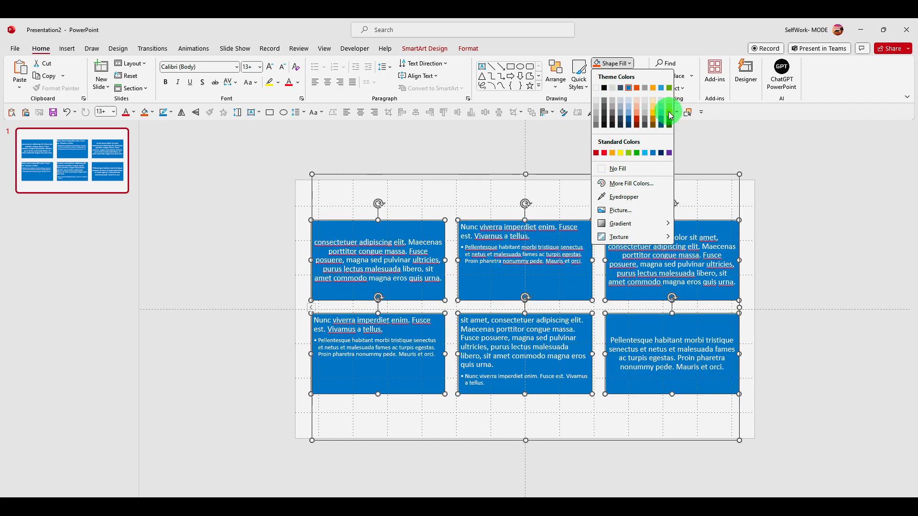
pyautogui.click(623, 124)
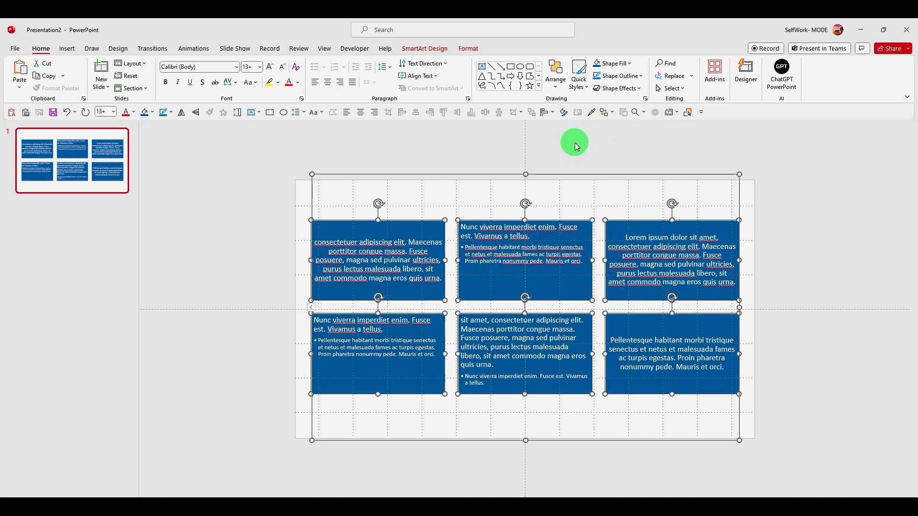
# - Set the outline weight of all boxes to 6 pt
pyautogui.click(616, 76)
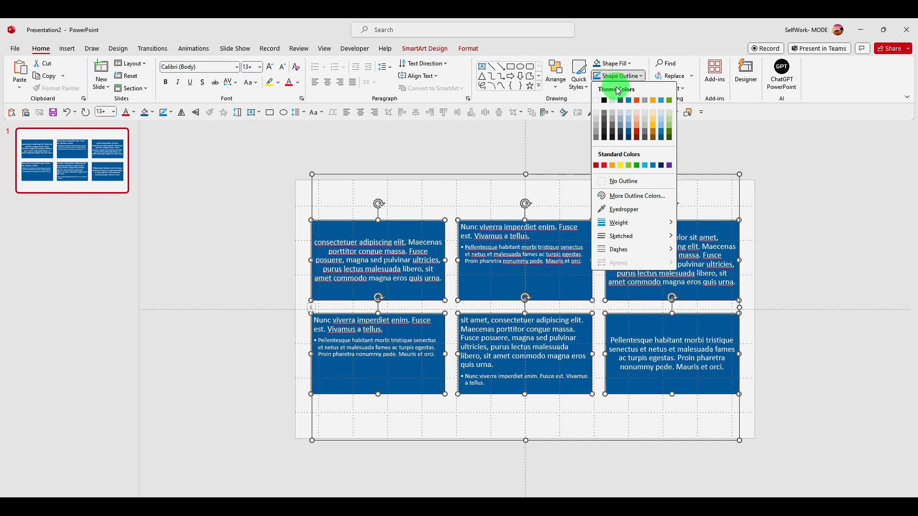
pyautogui.moveTo(617, 222)
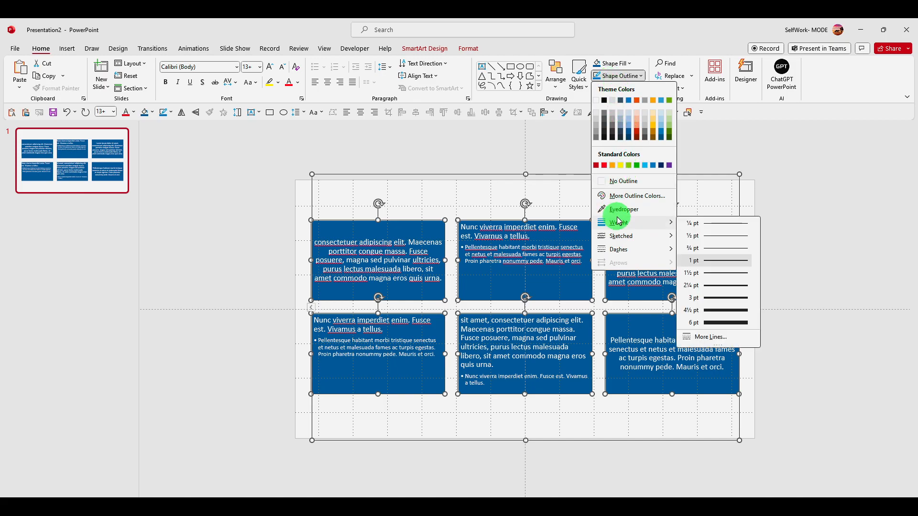
pyautogui.click(721, 322)
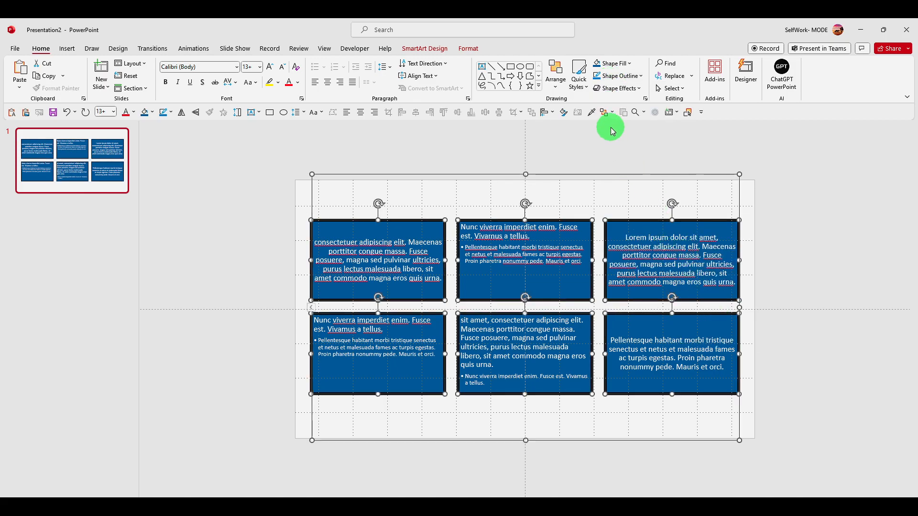
pyautogui.click(620, 81)
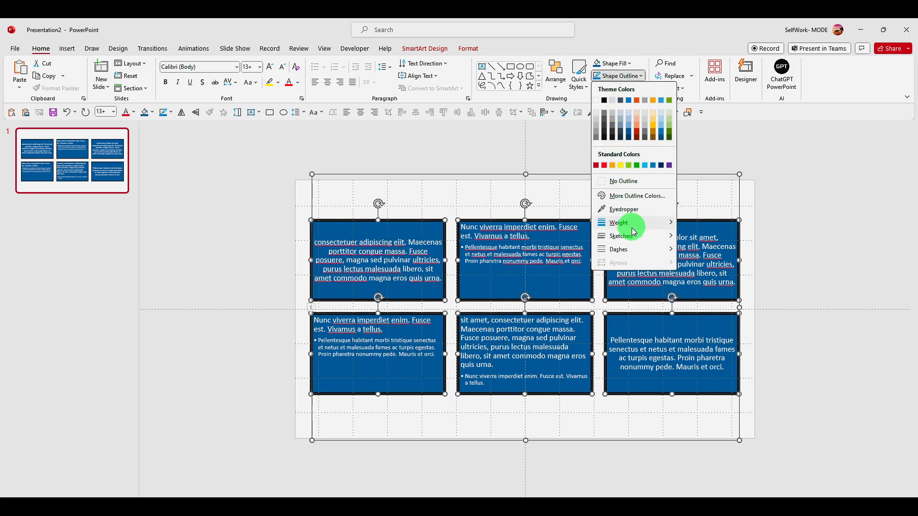
pyautogui.moveTo(635, 236)
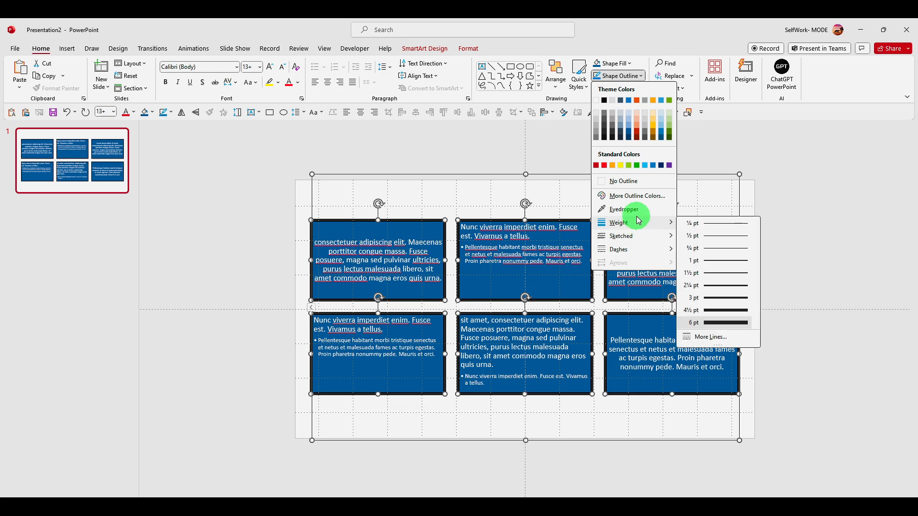
pyautogui.click(480, 238)
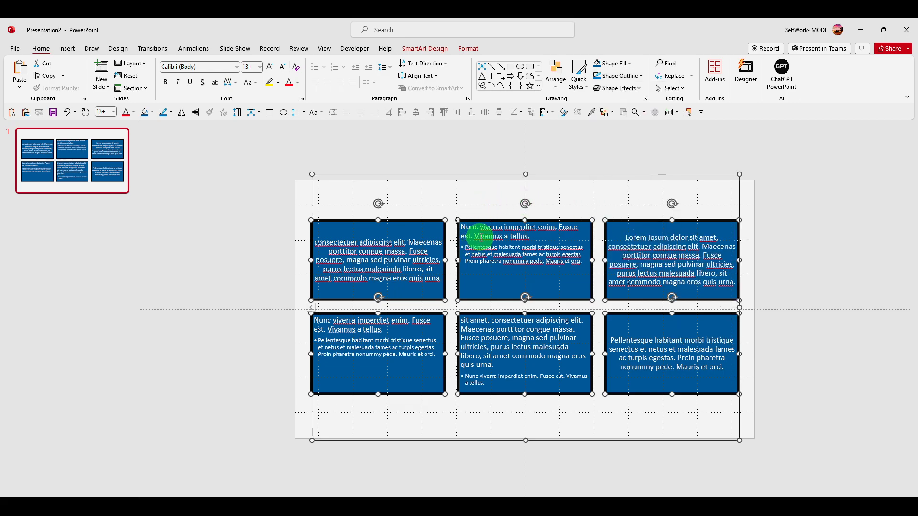
pyautogui.click(480, 238)
pyautogui.click(466, 235)
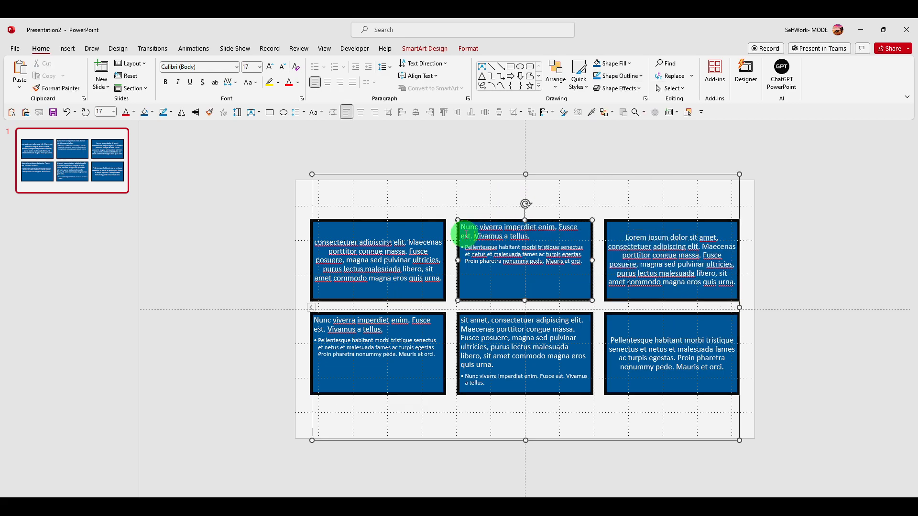
# - Select all six SmartArt boxes and open the Format Shape pane for them
pyautogui.click(423, 243)
pyautogui.hotkey('ctrl', 'a')
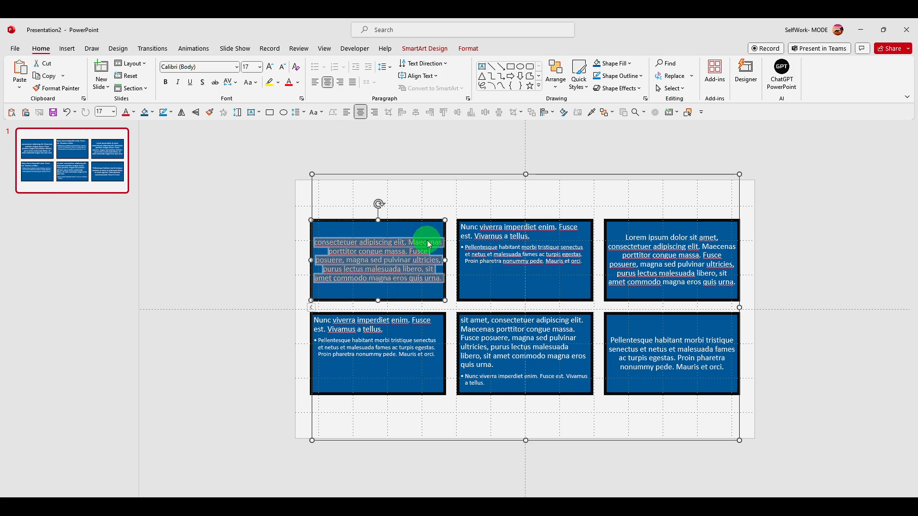
pyautogui.click(426, 220)
pyautogui.hotkey('ctrl', 'a')
pyautogui.rightClick(432, 223)
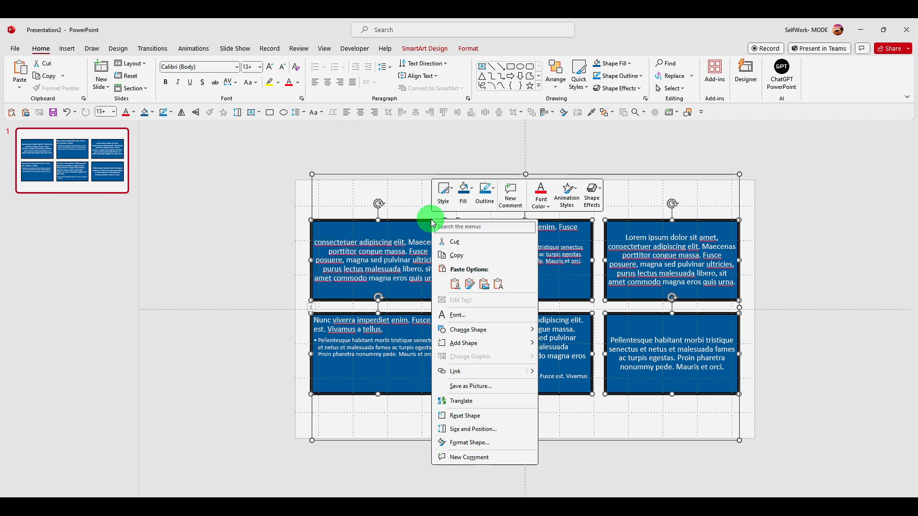
pyautogui.click(477, 442)
# - Try a gradient text fill for the boxes' text before reverting to solid fill
pyautogui.click(851, 149)
pyautogui.click(801, 187)
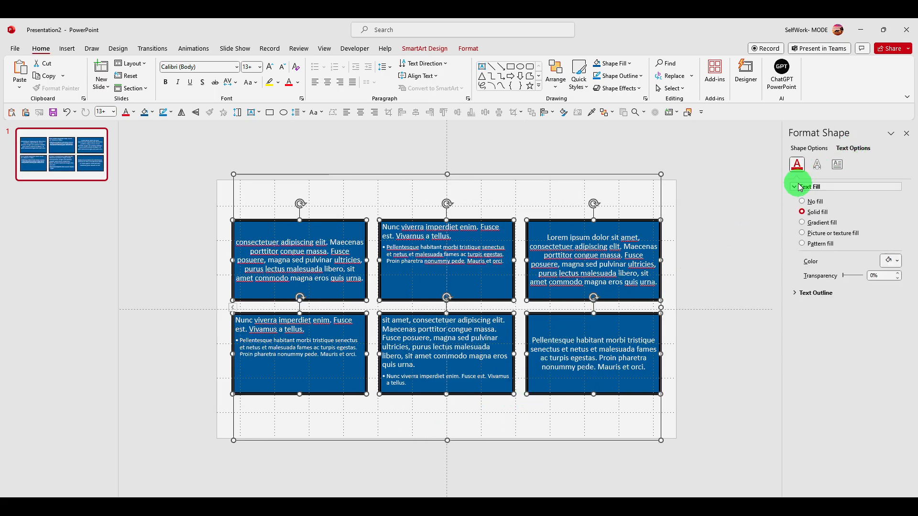
pyautogui.click(803, 222)
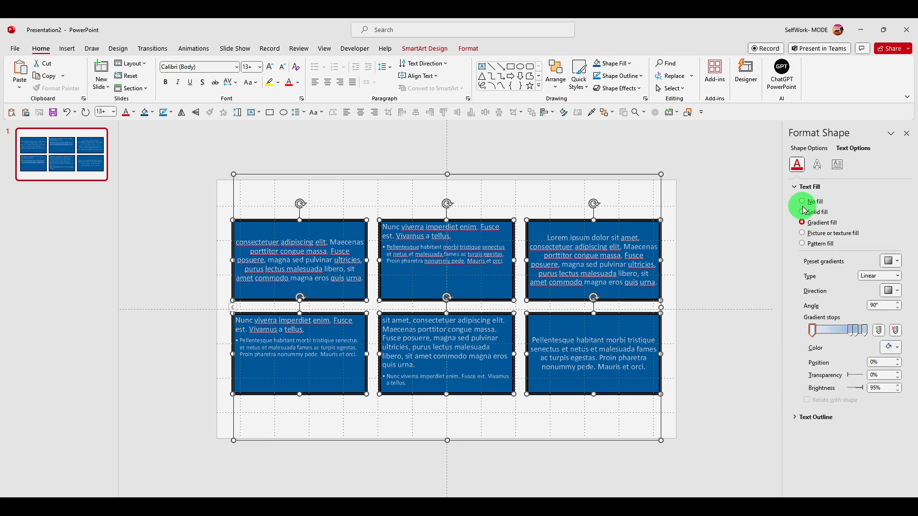
pyautogui.click(805, 211)
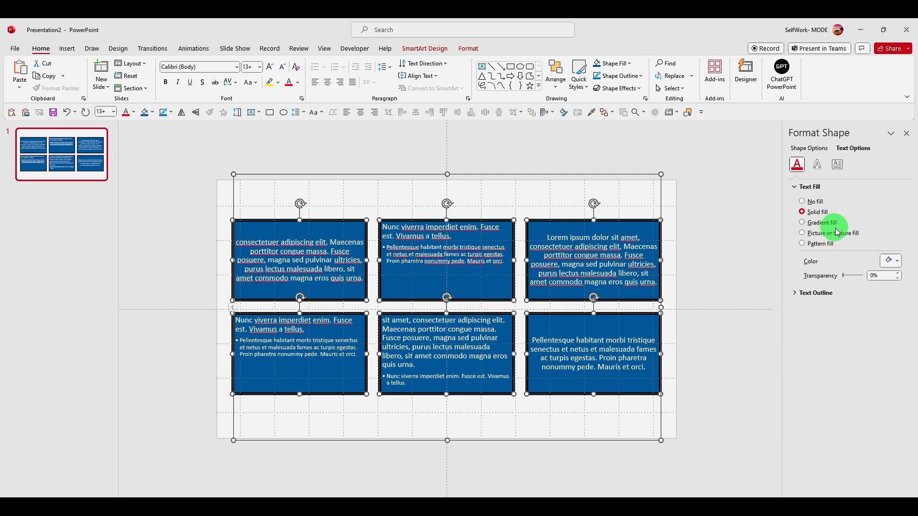
# - Set the text outline of the boxes' text to no line
pyautogui.click(793, 294)
pyautogui.click(802, 318)
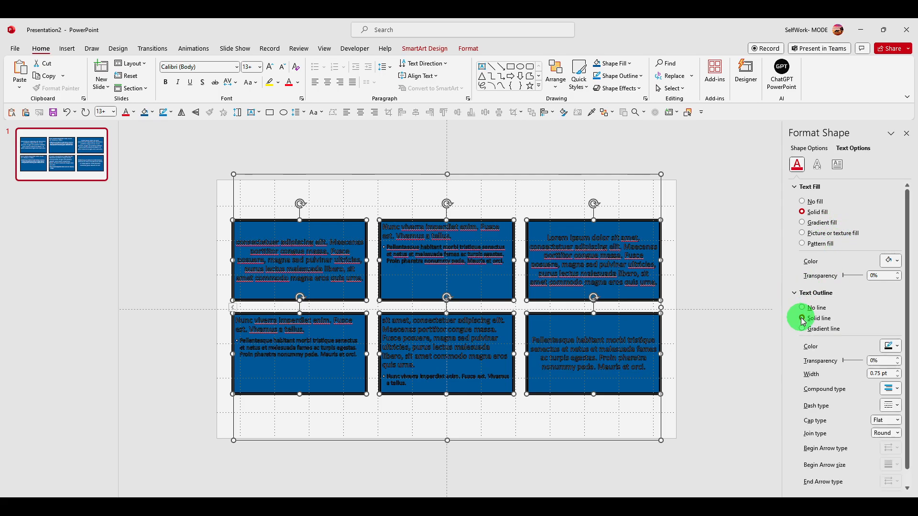
pyautogui.click(806, 308)
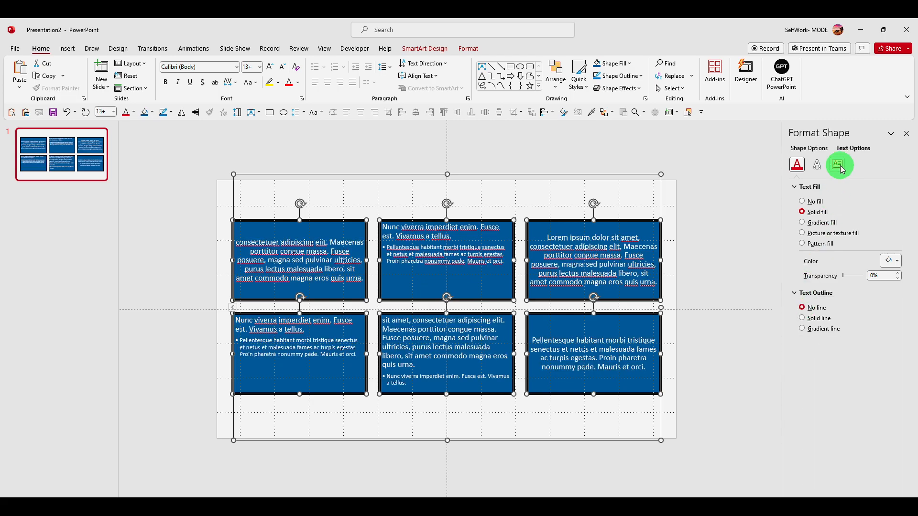
# - Set the vertical alignment of the text in all boxes to Top Centered
pyautogui.click(838, 164)
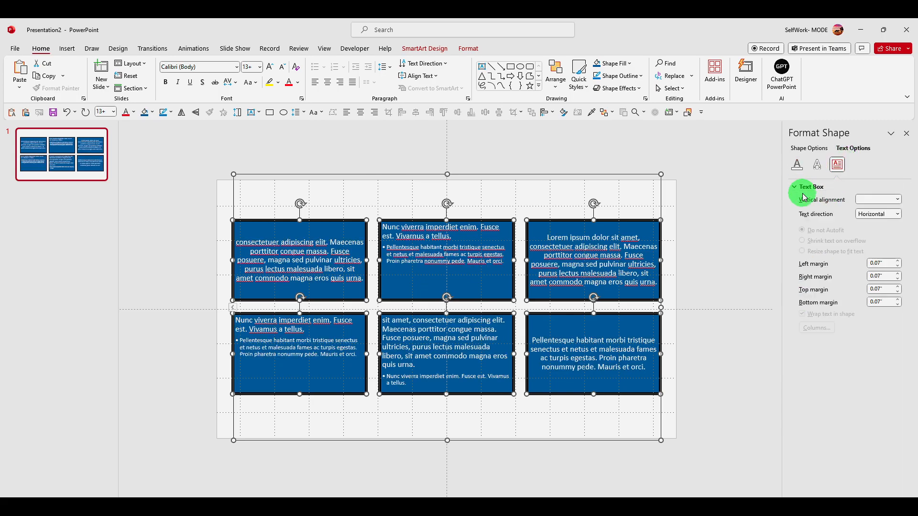
pyautogui.click(867, 200)
pyautogui.click(869, 253)
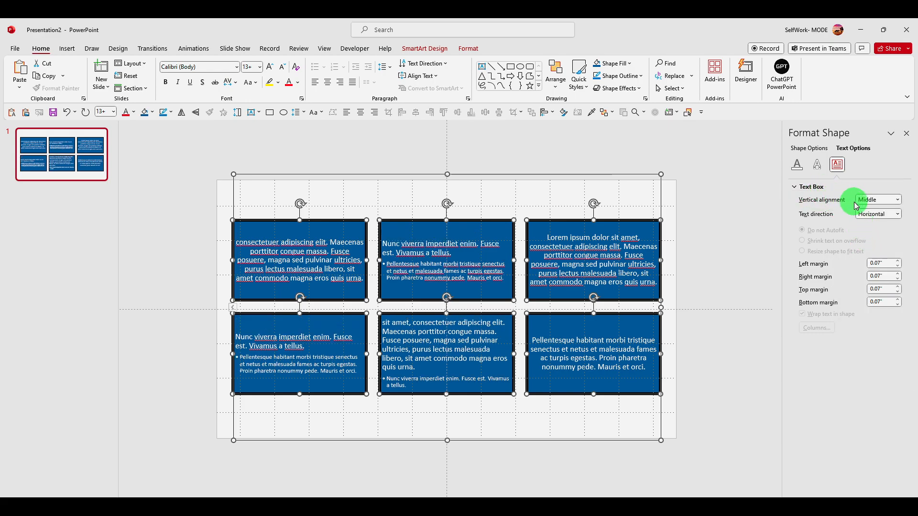
pyautogui.click(881, 200)
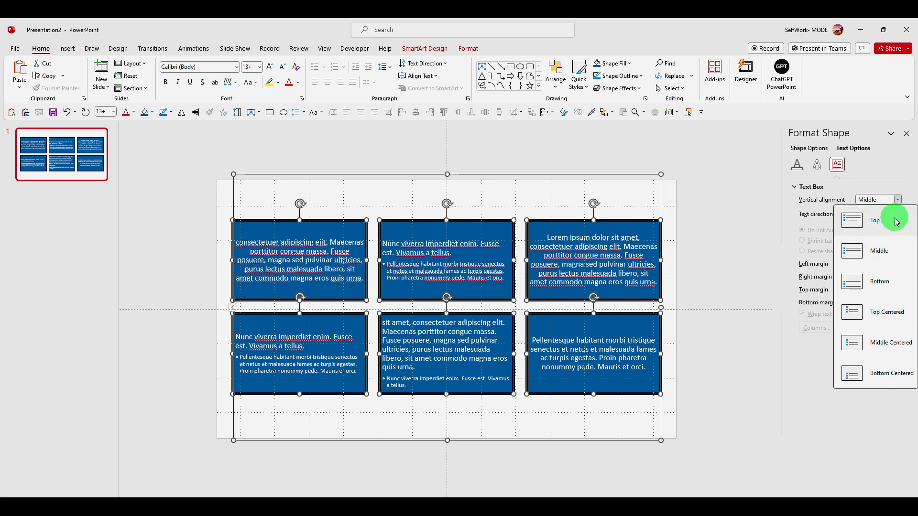
pyautogui.click(885, 309)
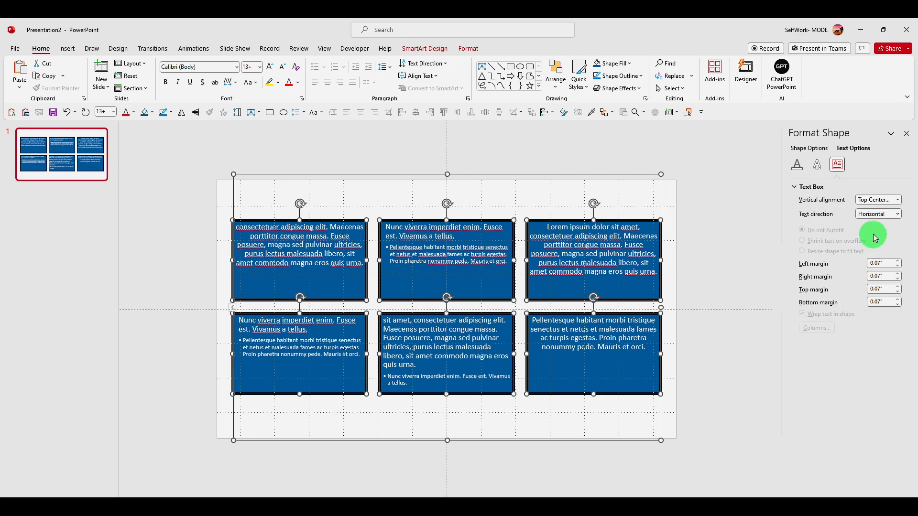